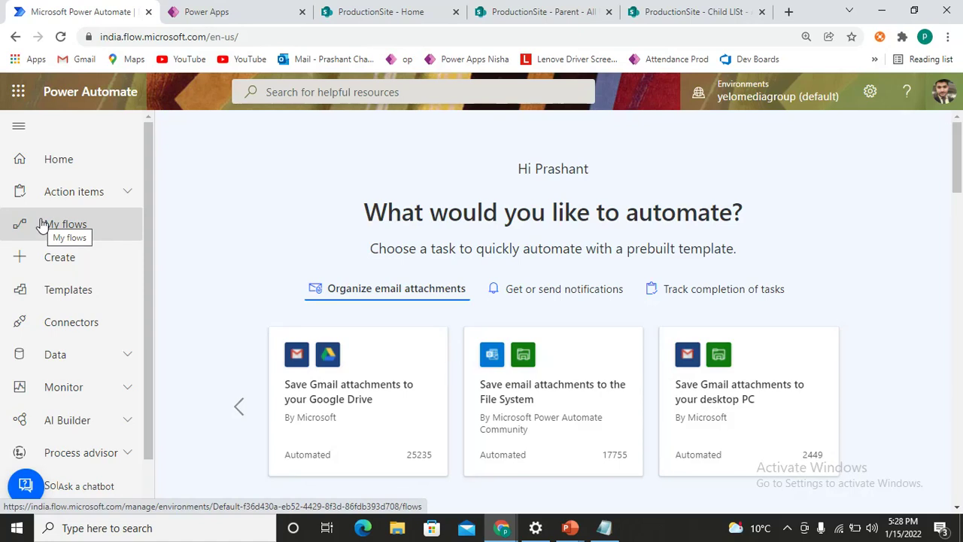
Open the Create item flow's details page from My flows
{"action": "left_click", "coordinate": [42, 225]}
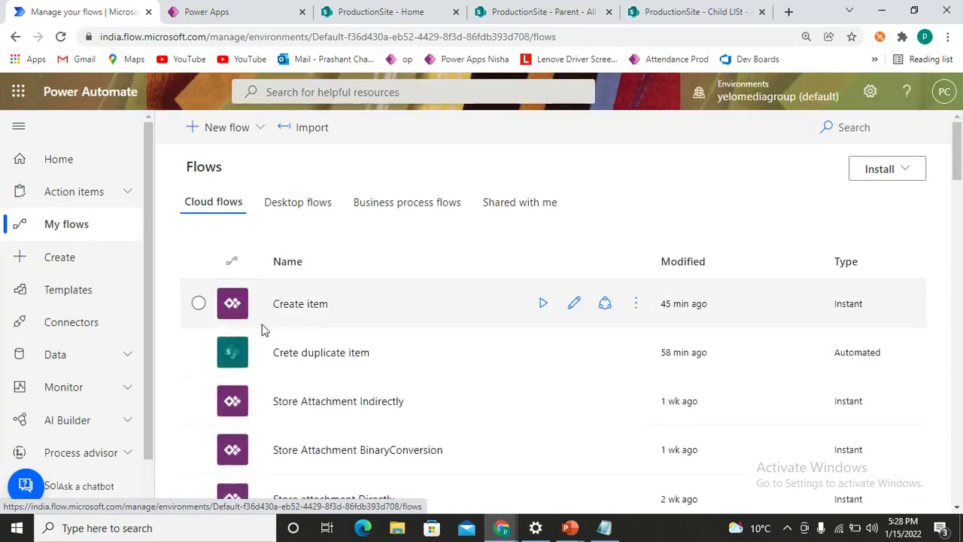
{"action": "left_click", "coordinate": [308, 309]}
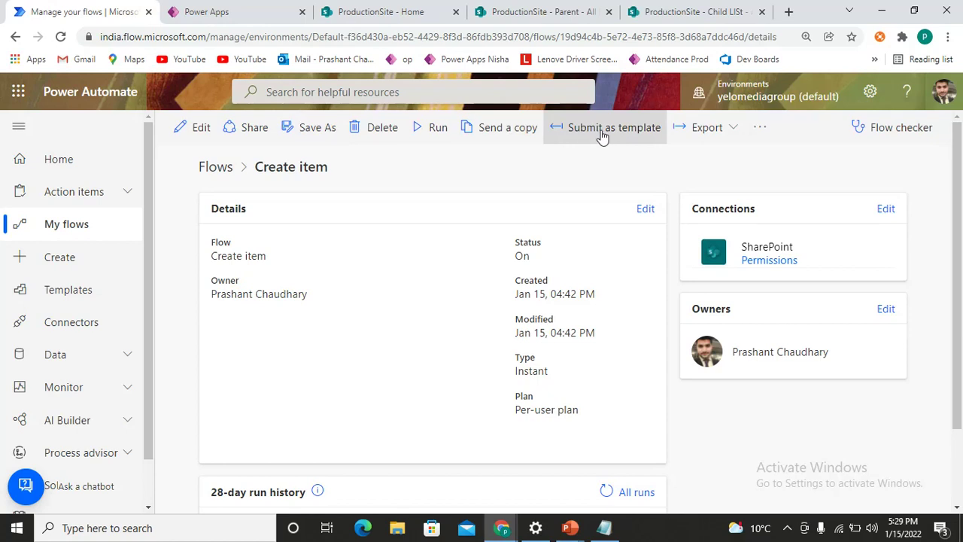
Show all runs of the Create item flow, including its one succeeded Jan 15 run
{"action": "left_click", "coordinate": [762, 128]}
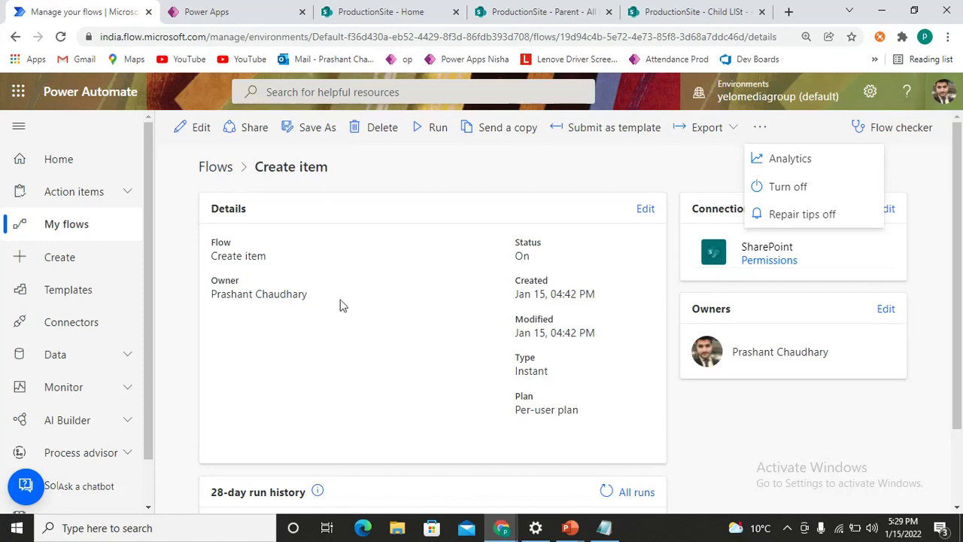
{"action": "scroll", "coordinate": [372, 368], "scroll_direction": "down", "scroll_amount": 1}
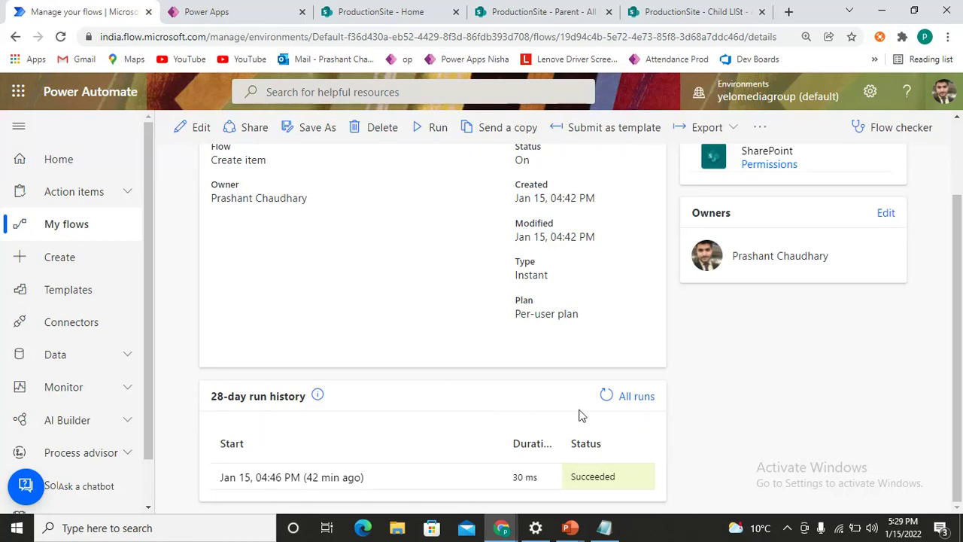
{"action": "left_click", "coordinate": [642, 402]}
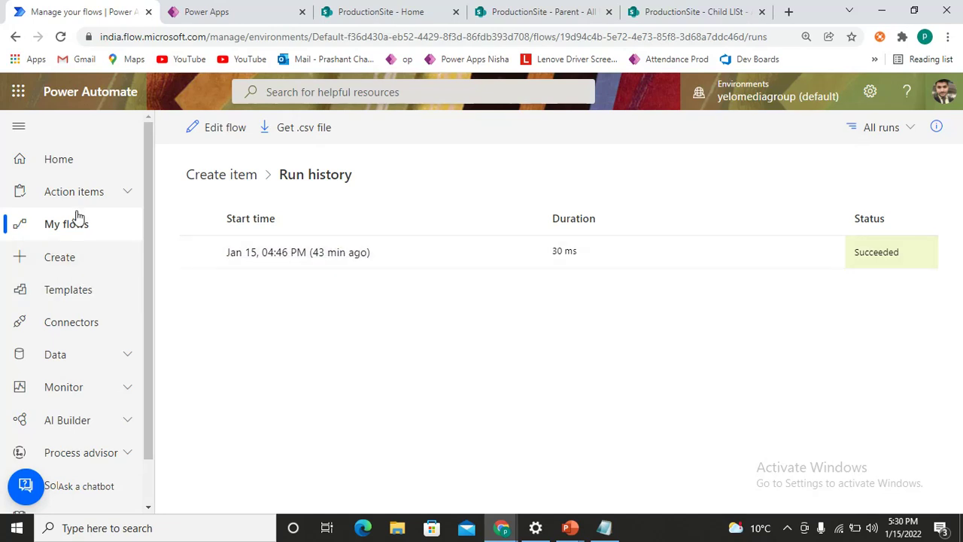
Add Development Team as a co-owner of the Create item flow, accepting its connections
{"action": "left_click", "coordinate": [203, 178]}
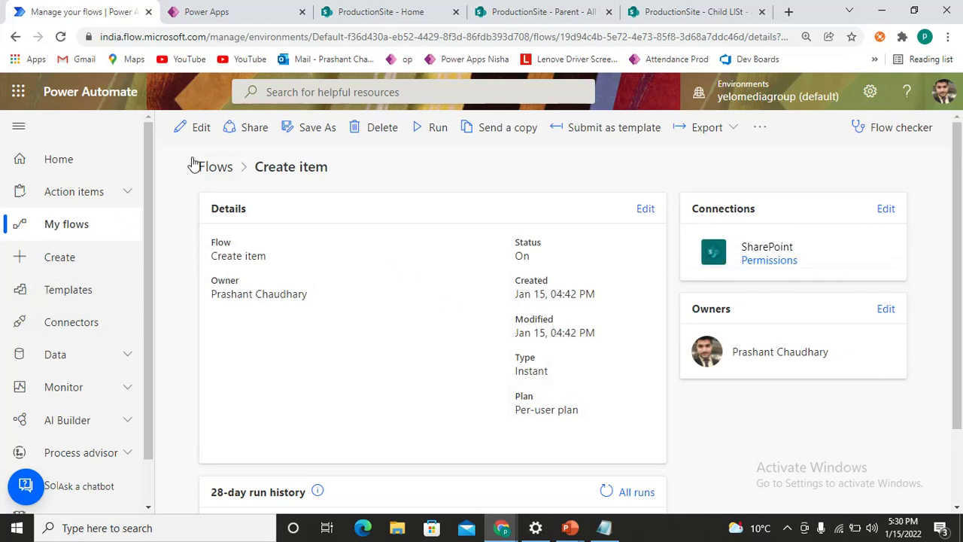
{"action": "left_click", "coordinate": [253, 128]}
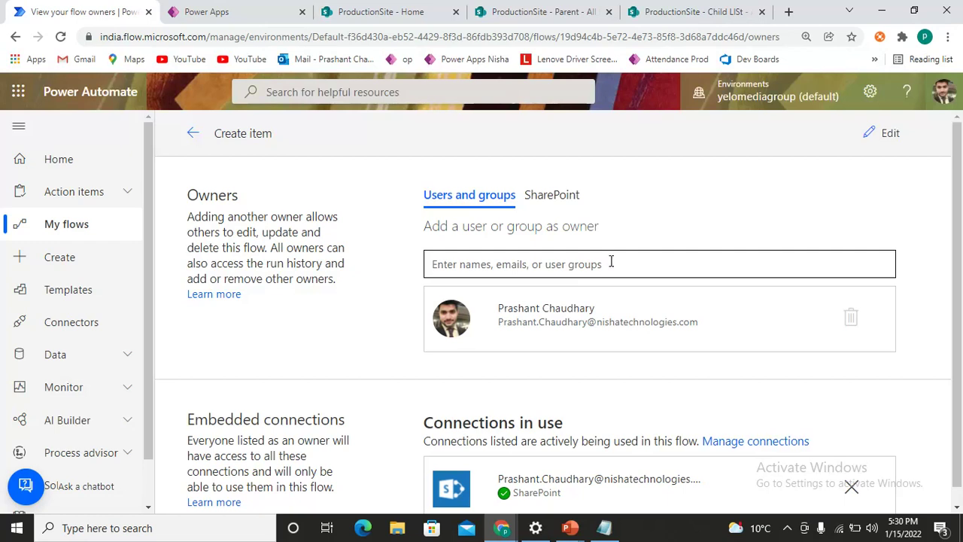
{"action": "type", "text": "dev"}
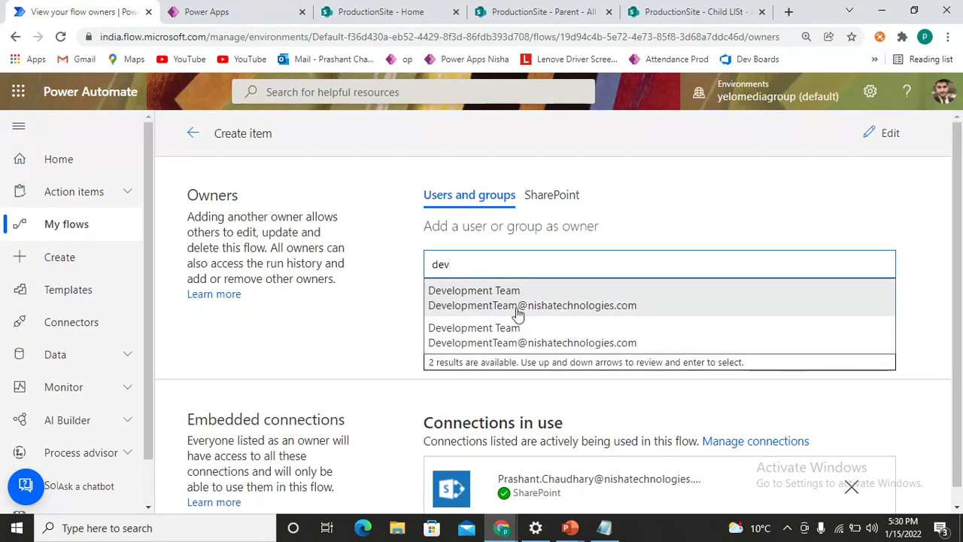
{"action": "left_click", "coordinate": [525, 316]}
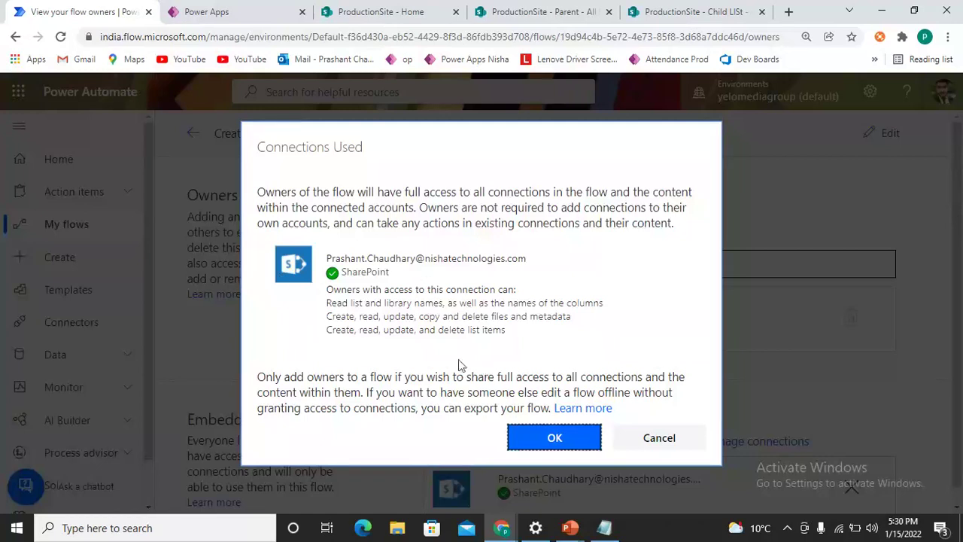
{"action": "left_click", "coordinate": [556, 441]}
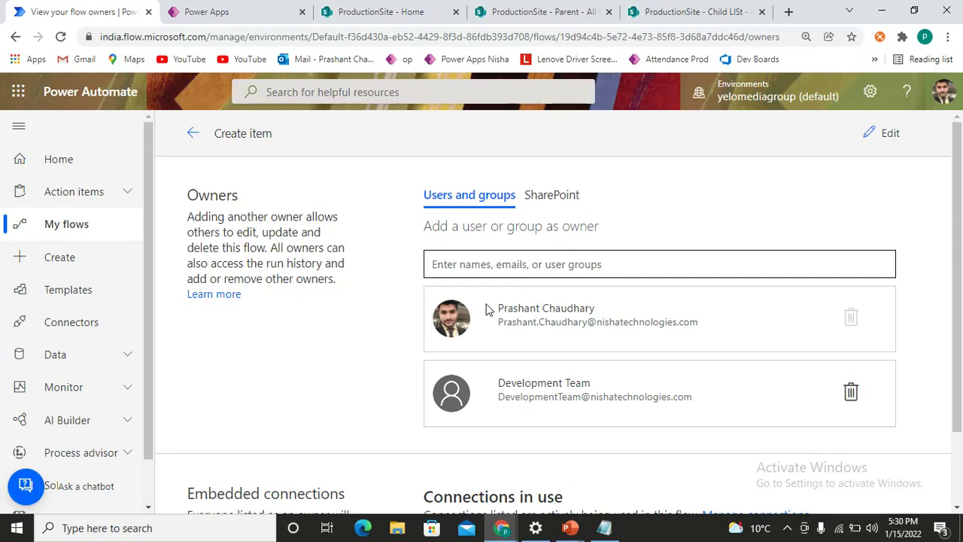
Open the Create item flow in the editor, then switch to the ProductionSite Parent list
{"action": "left_click", "coordinate": [192, 139]}
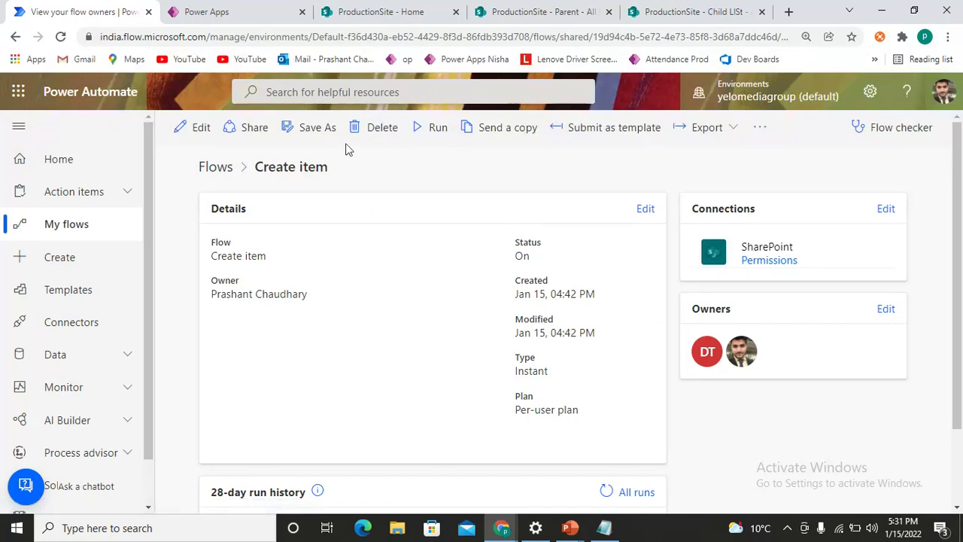
{"action": "left_click", "coordinate": [200, 128]}
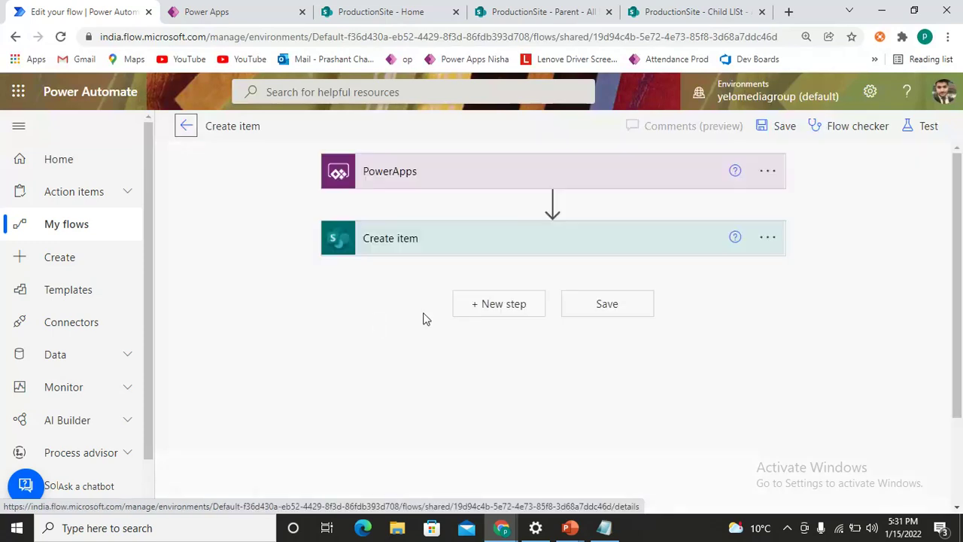
{"action": "left_click", "coordinate": [426, 249]}
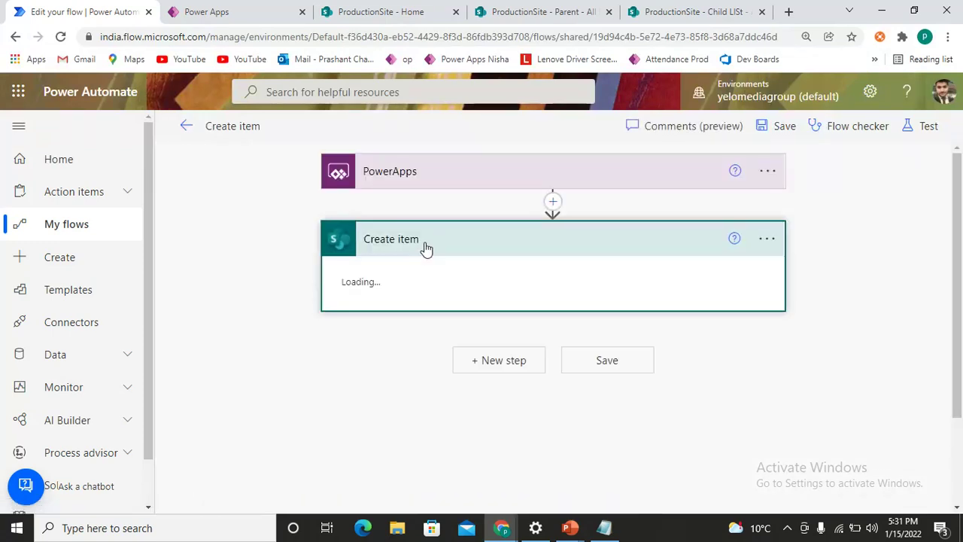
{"action": "left_click", "coordinate": [427, 249]}
{"action": "left_click", "coordinate": [410, 9]}
{"action": "left_click", "coordinate": [538, 11]}
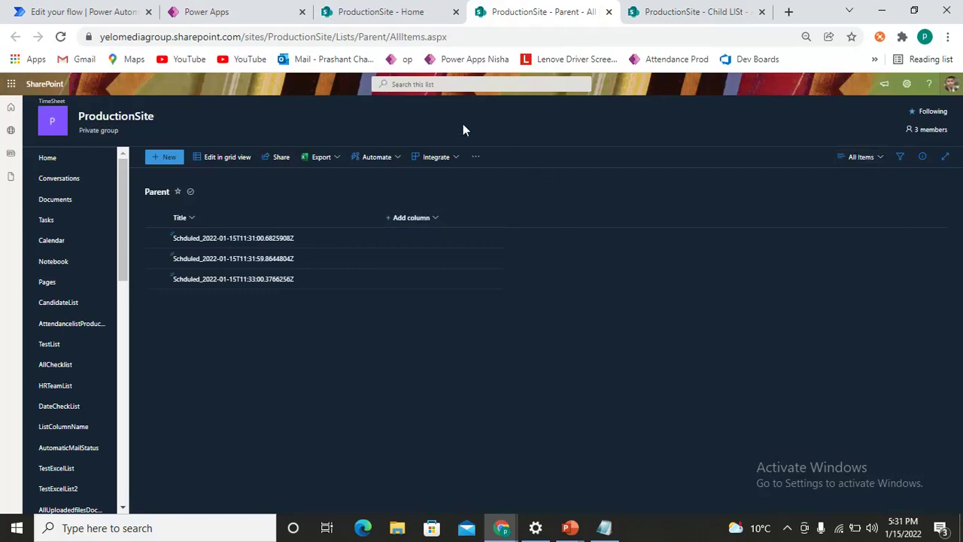
Add Created, Created By, Modified and Modified By columns to the Parent list's All Items view
{"action": "left_click", "coordinate": [873, 157]}
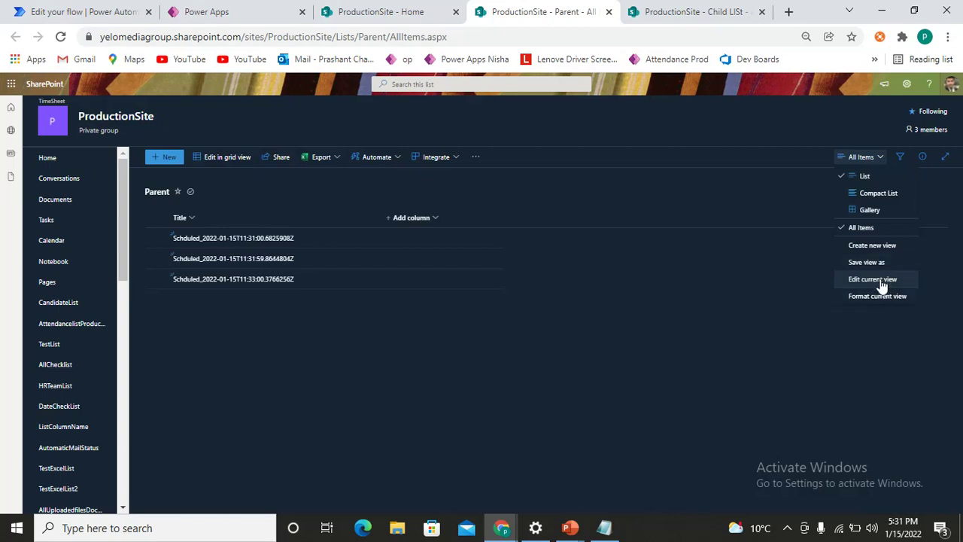
{"action": "left_click", "coordinate": [875, 280]}
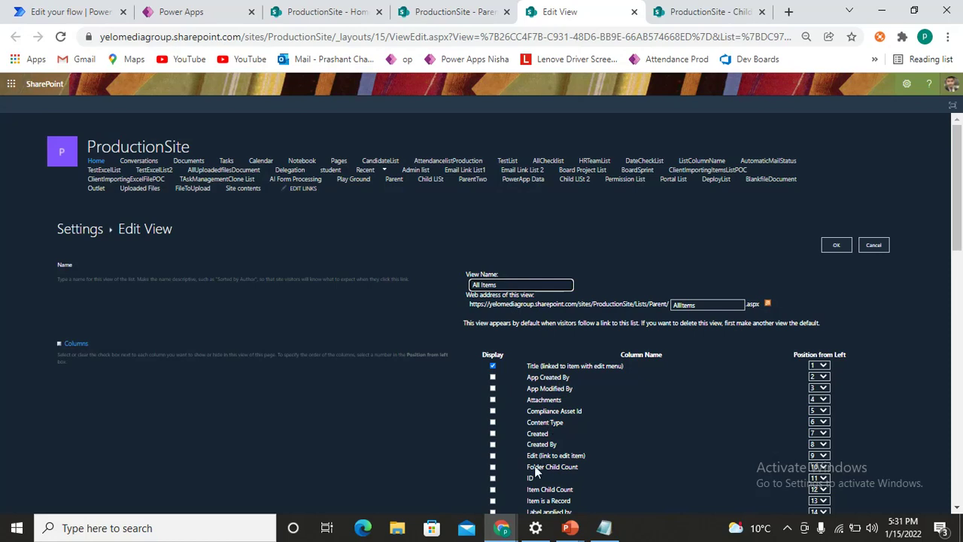
{"action": "scroll", "coordinate": [535, 462], "scroll_direction": "down", "scroll_amount": 2}
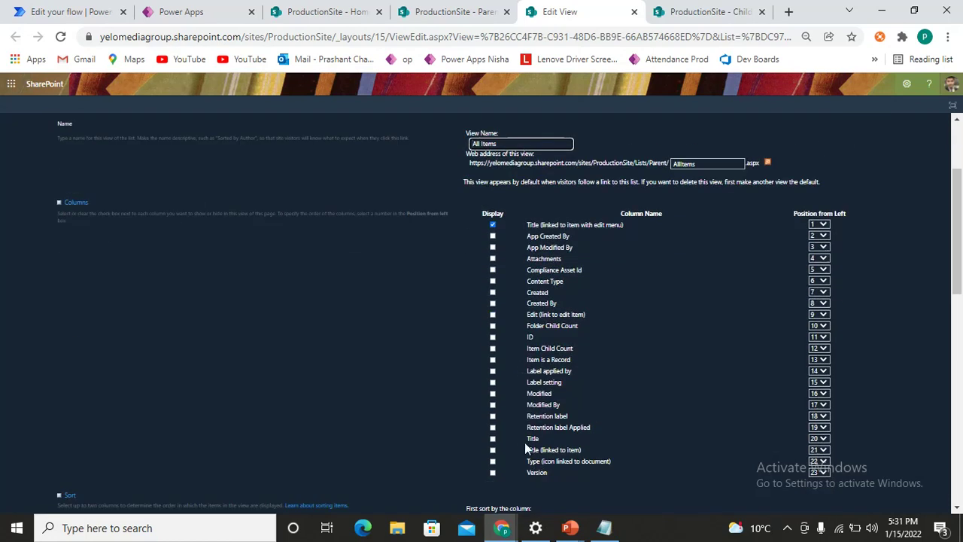
{"action": "left_click", "coordinate": [492, 405]}
{"action": "left_click", "coordinate": [492, 393]}
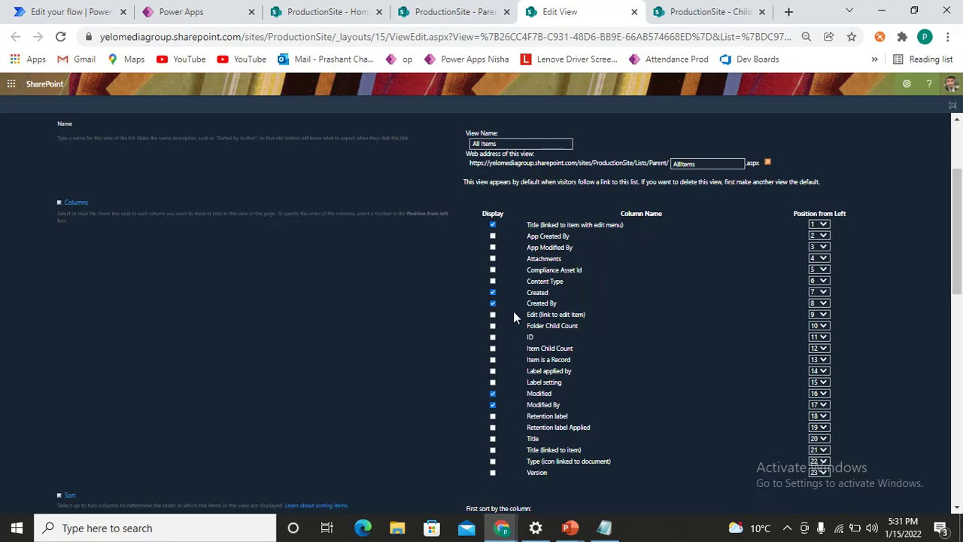
{"action": "scroll", "coordinate": [509, 314], "scroll_direction": "down", "scroll_amount": 10}
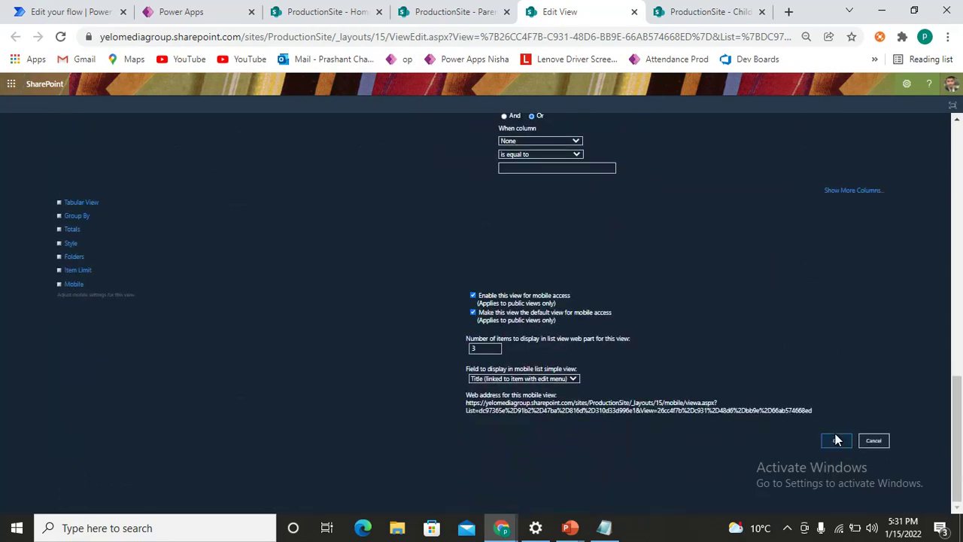
{"action": "left_click", "coordinate": [835, 437]}
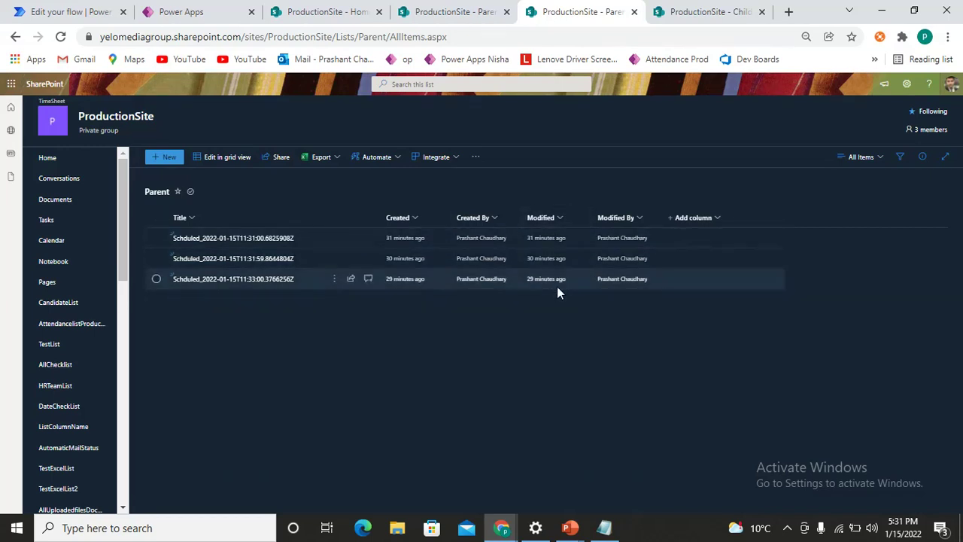
{"action": "mouse_move", "coordinate": [630, 280]}
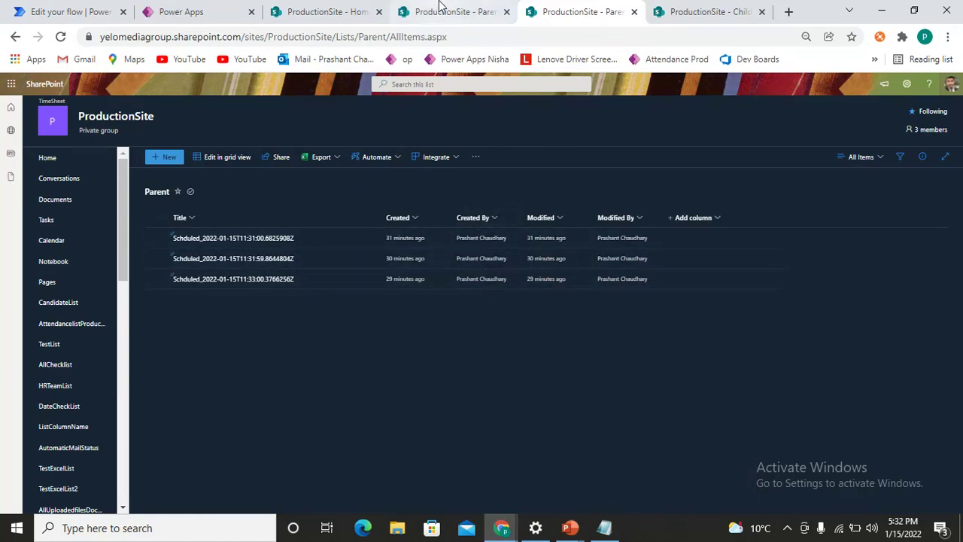
{"action": "left_click", "coordinate": [208, 9]}
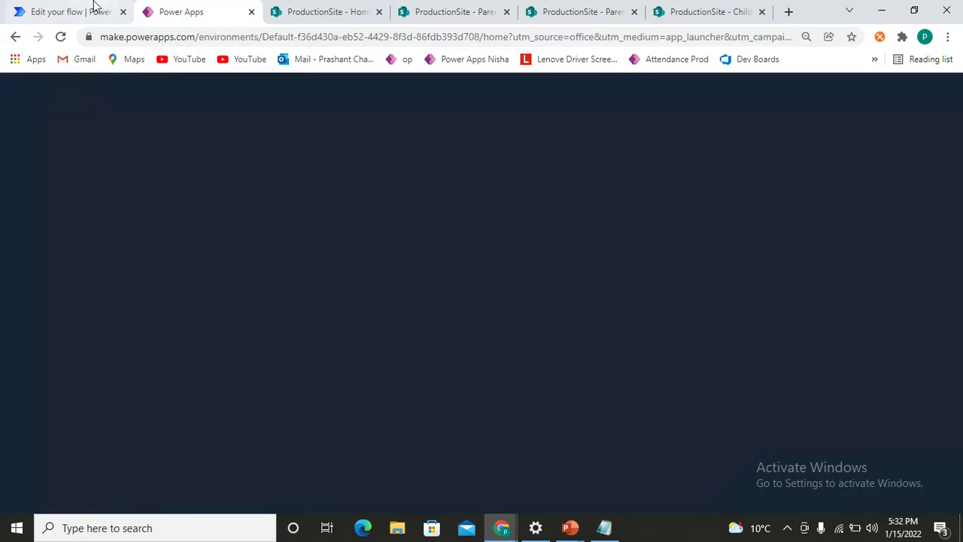
Review the Create item action's settings and options against the Parent list, then collapse it
{"action": "left_click", "coordinate": [92, 9]}
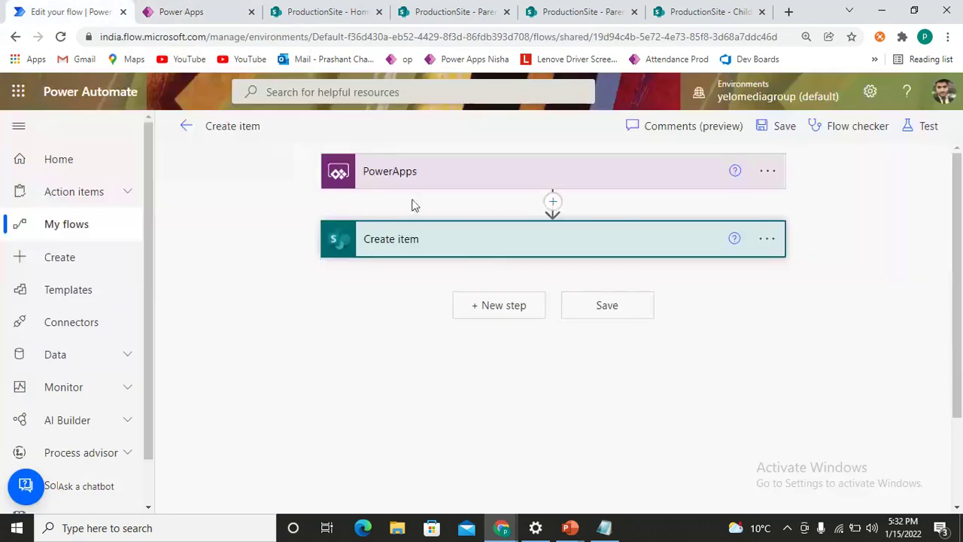
{"action": "left_click", "coordinate": [524, 247]}
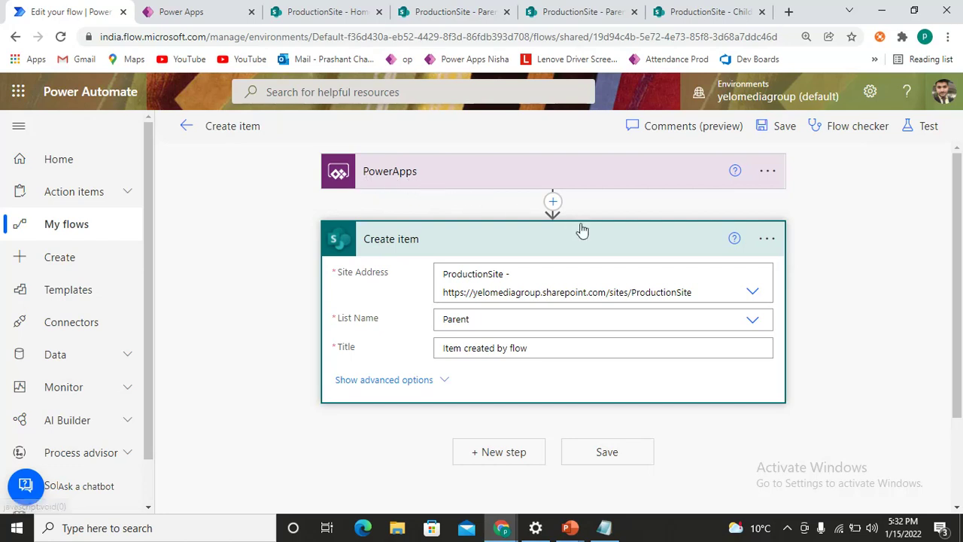
{"action": "left_click", "coordinate": [580, 6]}
{"action": "key", "text": "ctrl+1"}
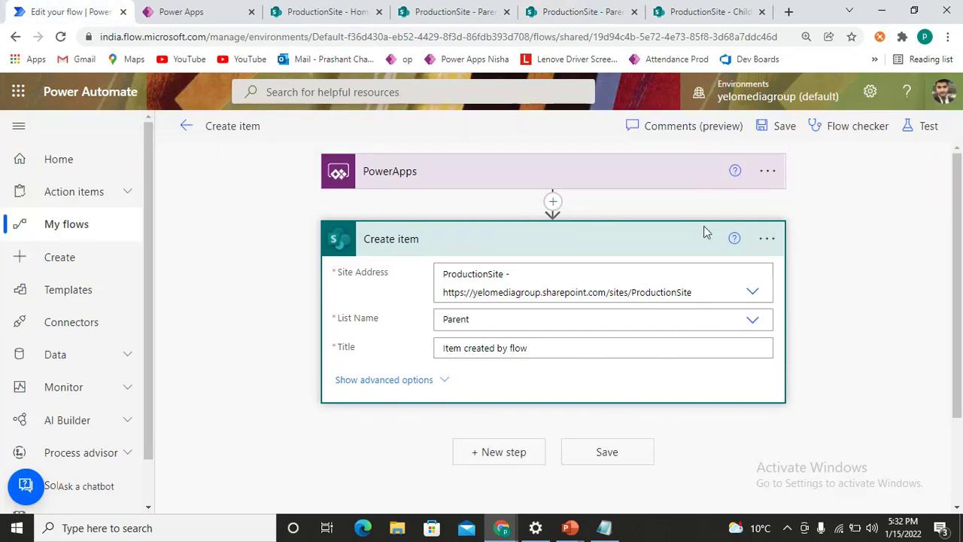
{"action": "left_click", "coordinate": [766, 240]}
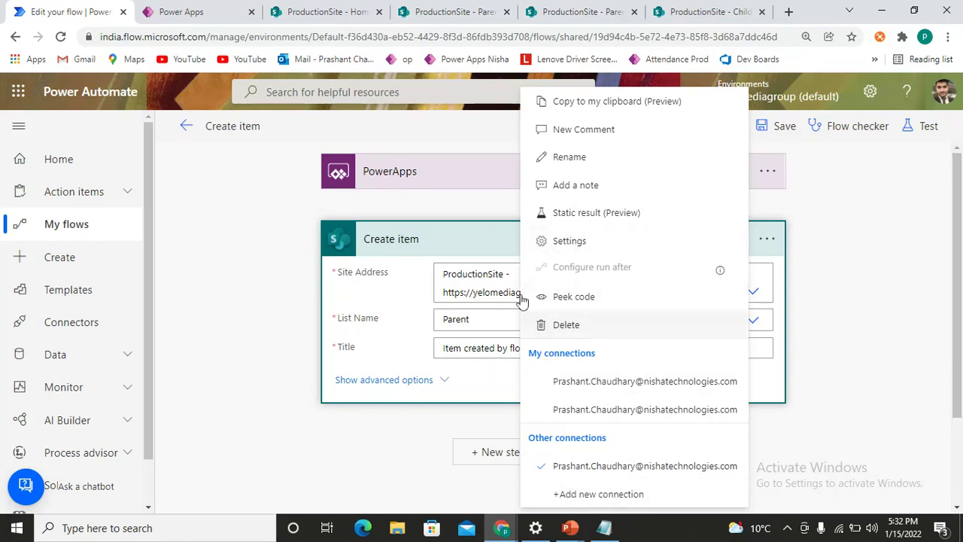
{"action": "left_click", "coordinate": [561, 8]}
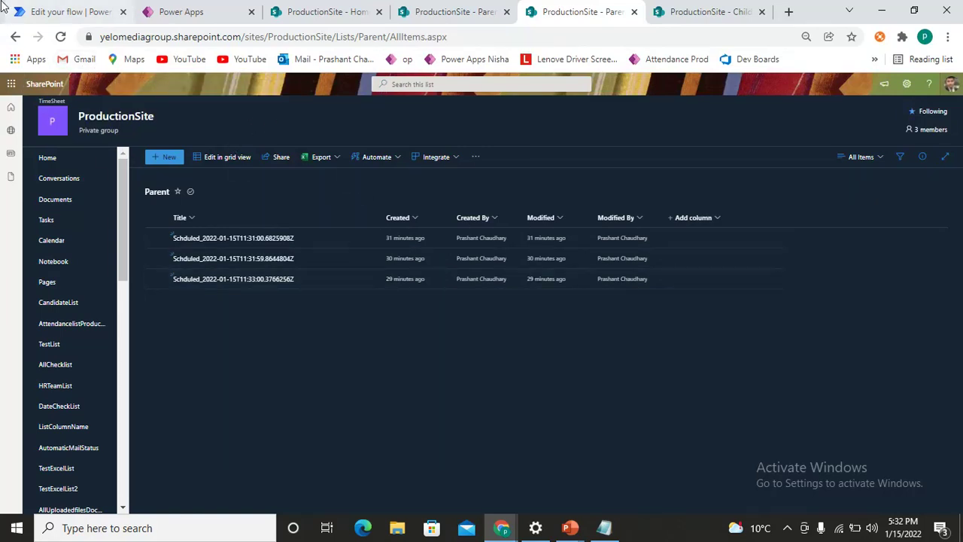
{"action": "left_click", "coordinate": [30, 9]}
{"action": "left_click", "coordinate": [783, 237]}
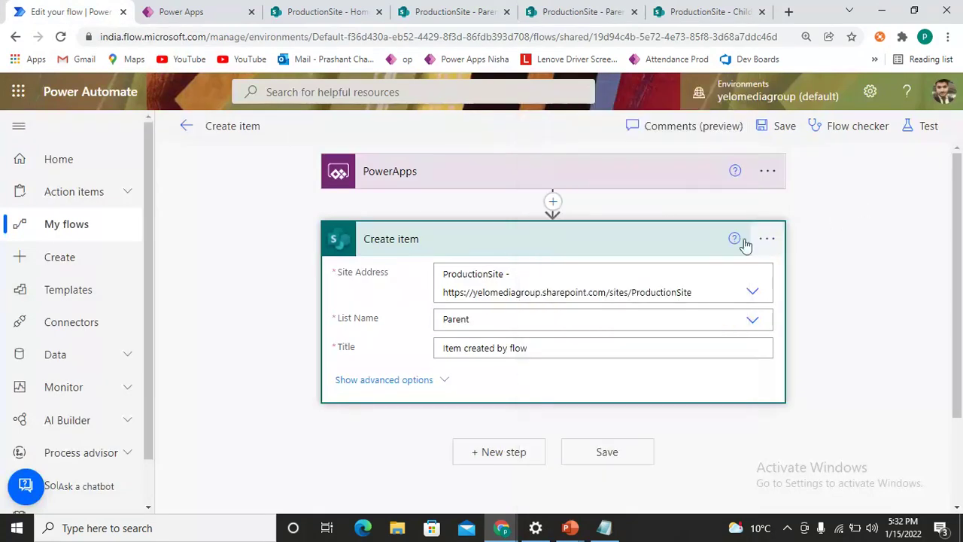
{"action": "left_click", "coordinate": [672, 238]}
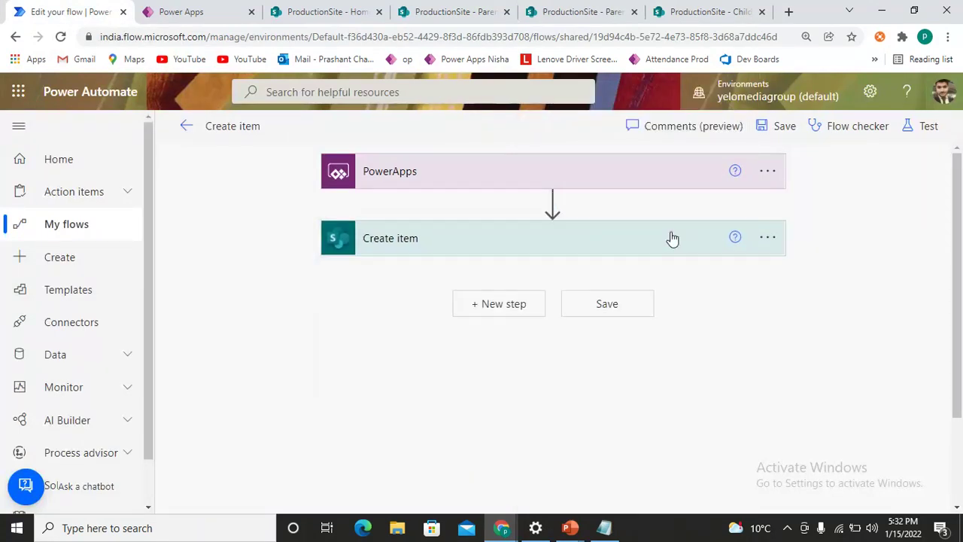